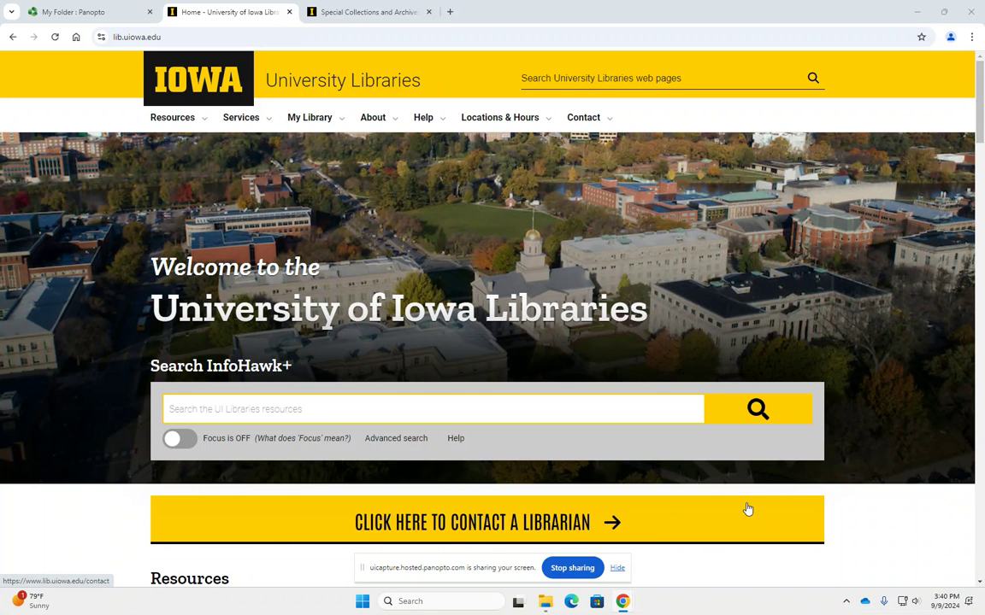
# Compare the InfoHawk+ search box and its Focus setting on the Libraries home page and the Special Collections and Archives page.
pyautogui.click(346, 408)
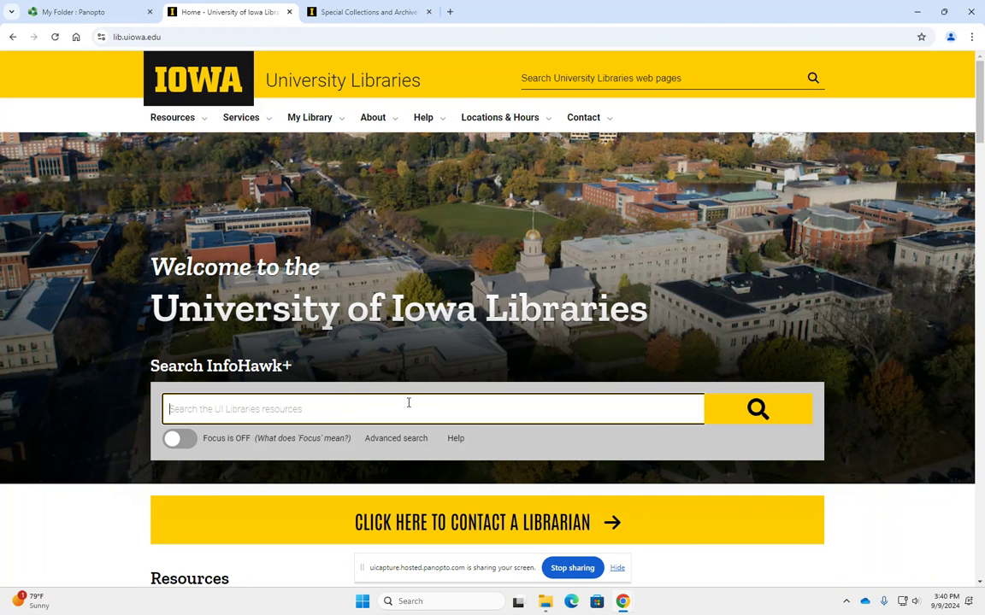
pyautogui.click(342, 14)
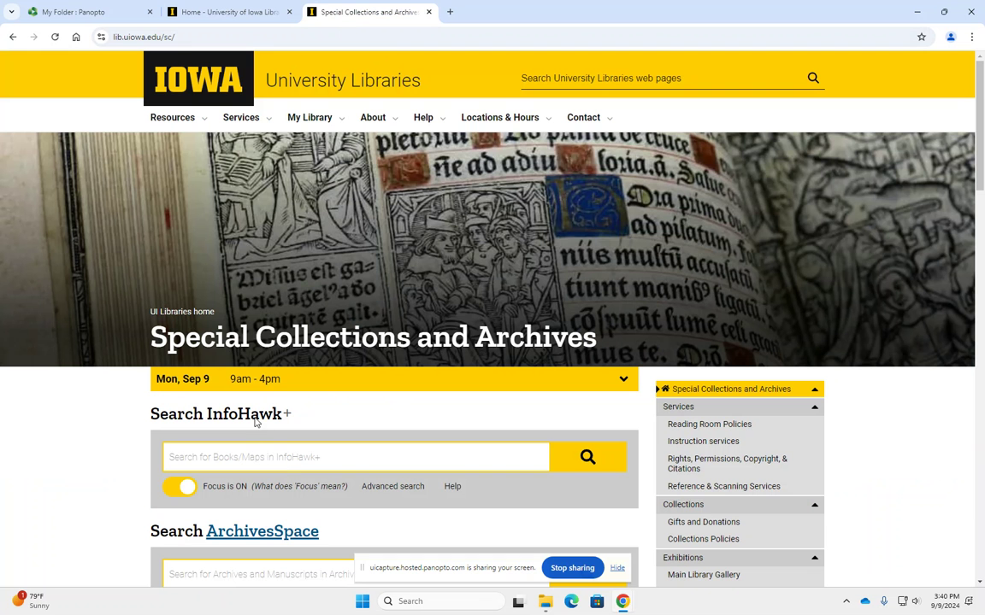
pyautogui.click(177, 490)
pyautogui.click(177, 492)
pyautogui.click(181, 494)
pyautogui.click(189, 496)
pyautogui.click(227, 16)
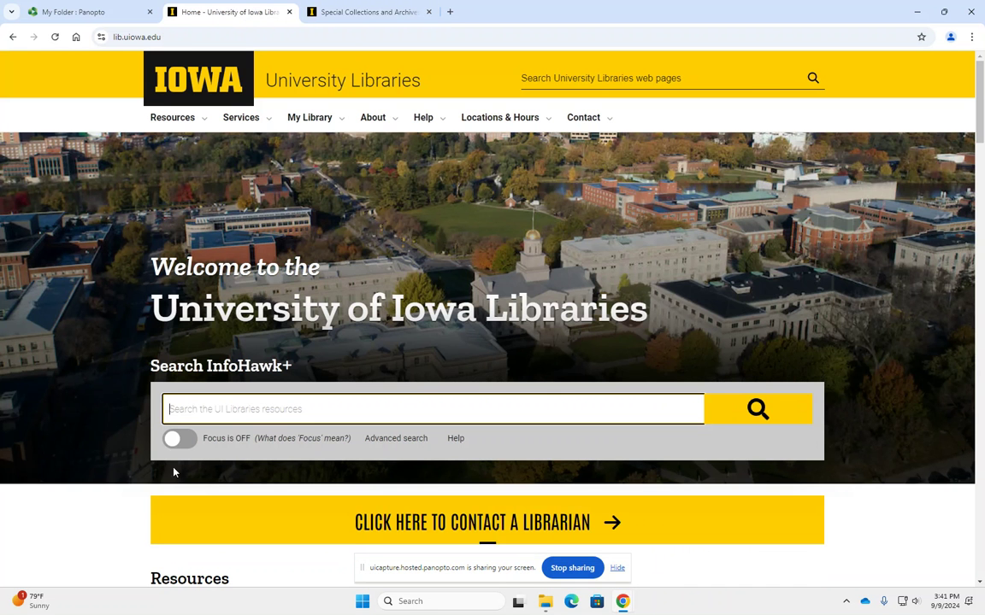
pyautogui.click(181, 440)
pyautogui.click(180, 437)
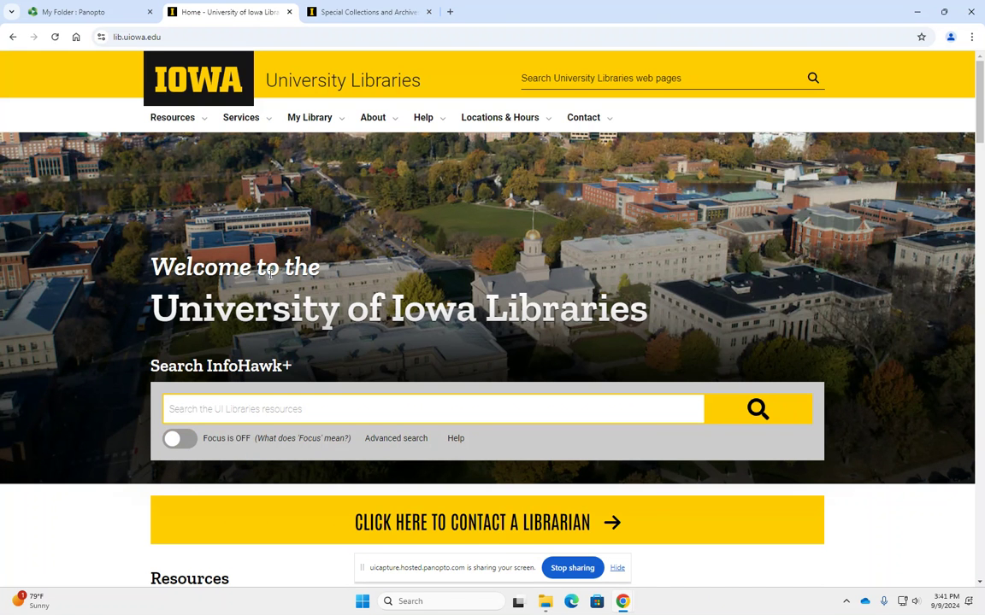
pyautogui.click(310, 10)
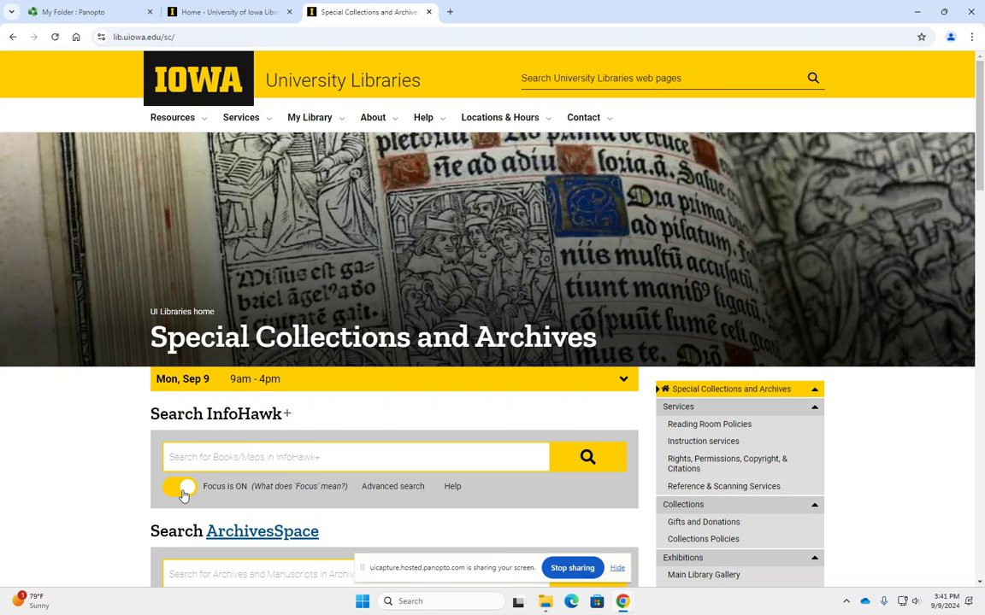
pyautogui.click(200, 15)
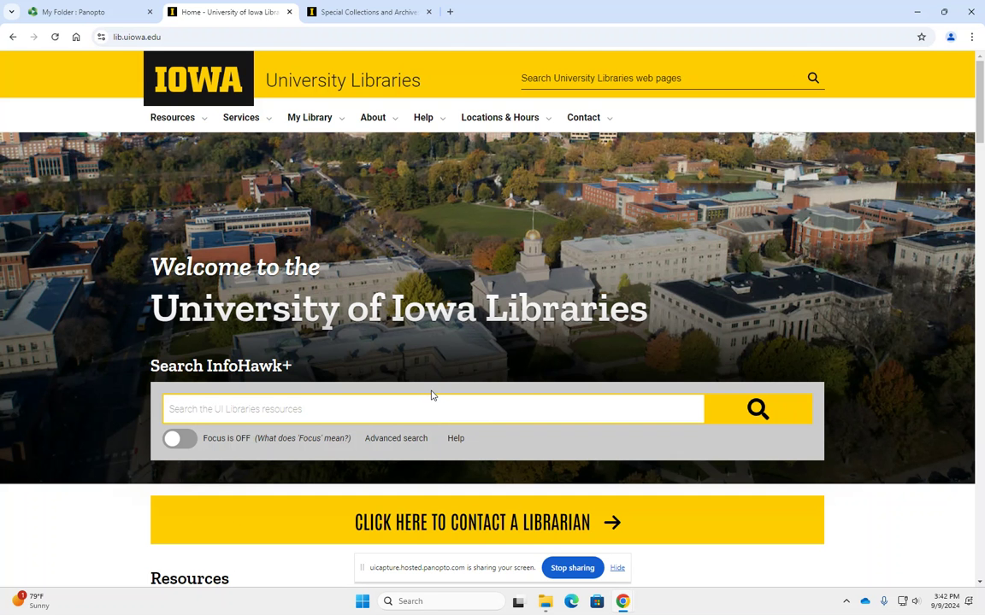
# Run an advanced InfoHawk+ search from the Libraries home page for items whose subject contains "artists books".
pyautogui.click(663, 415)
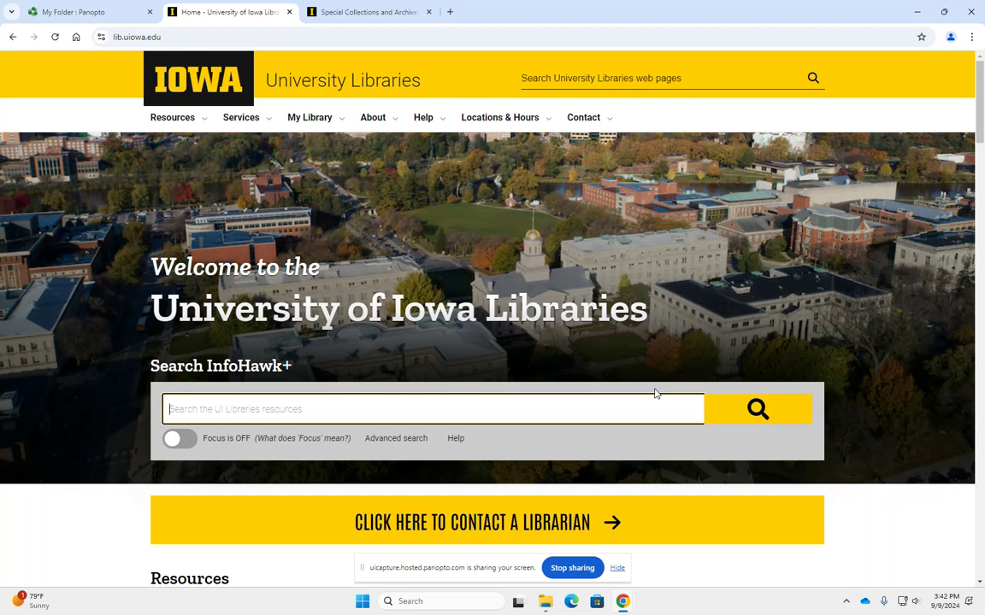
pyautogui.click(391, 441)
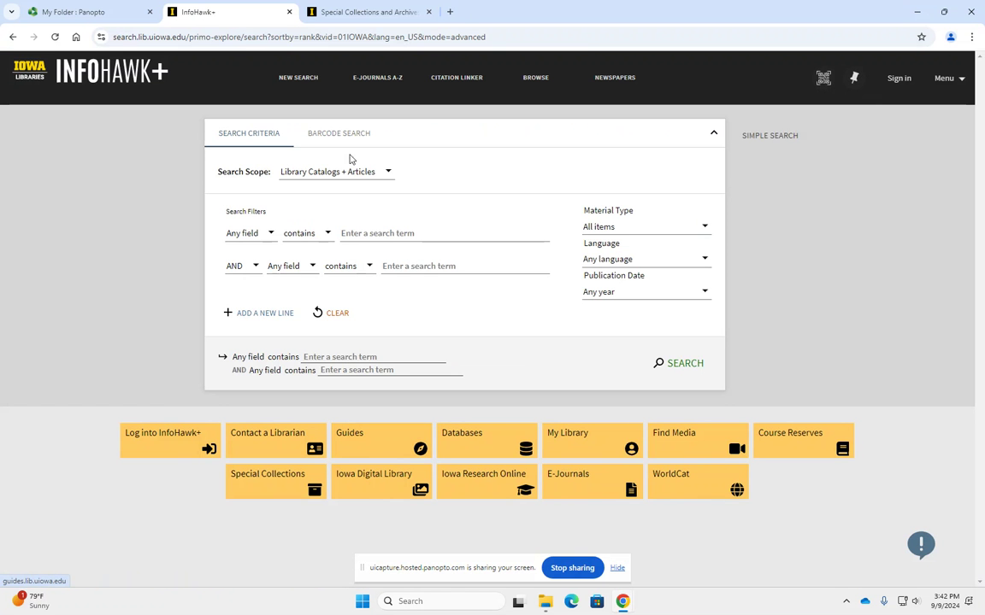
pyautogui.click(241, 233)
pyautogui.click(247, 319)
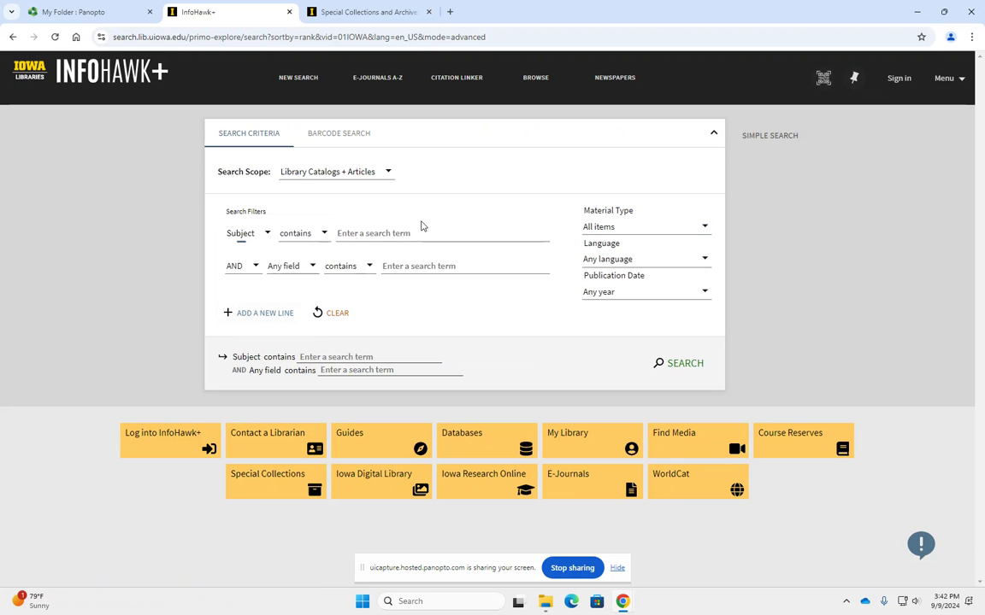
pyautogui.click(420, 232)
pyautogui.write('artists books')
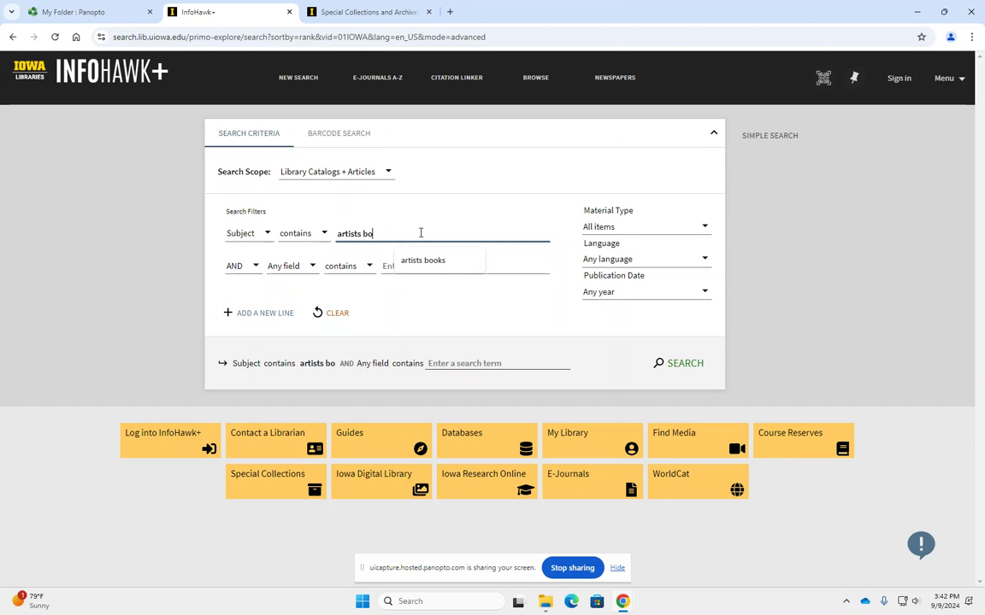
pyautogui.press('Return')
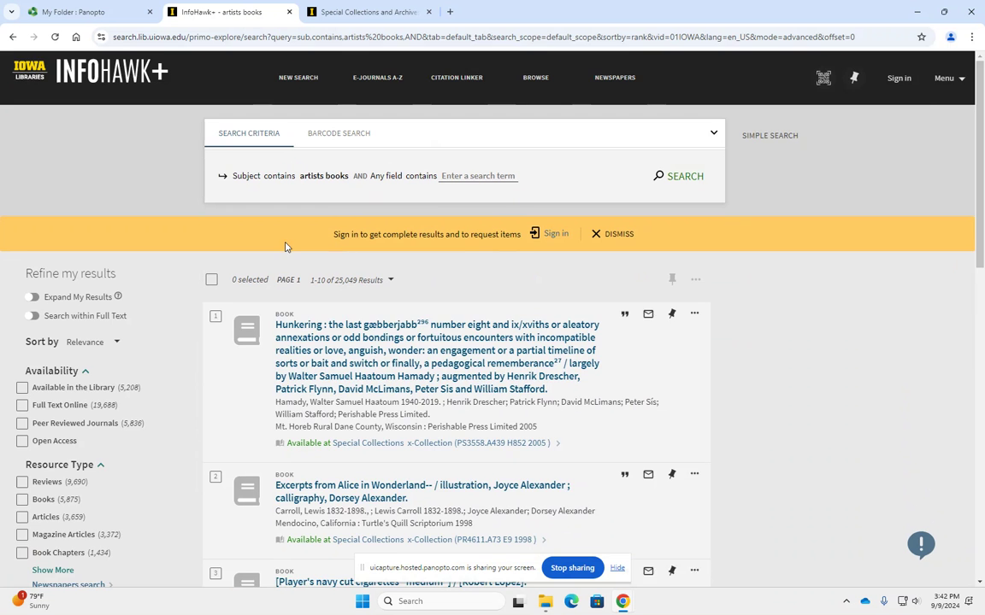
# Open the "Excerpts from Alice in Wonderland" record and start an Aeon request for reading room use.
pyautogui.scroll(-2, 290, 248)
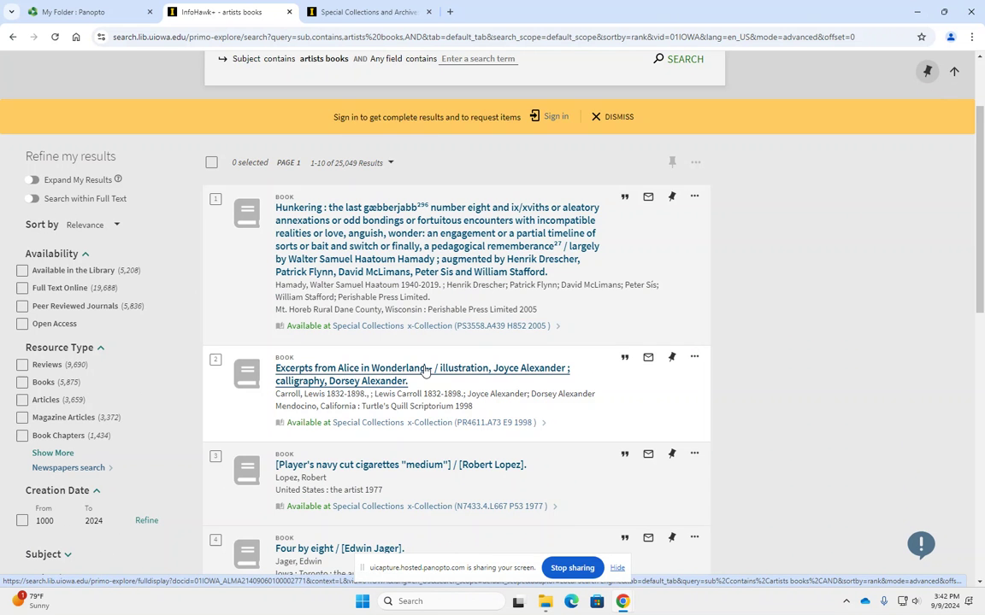
pyautogui.click(424, 369)
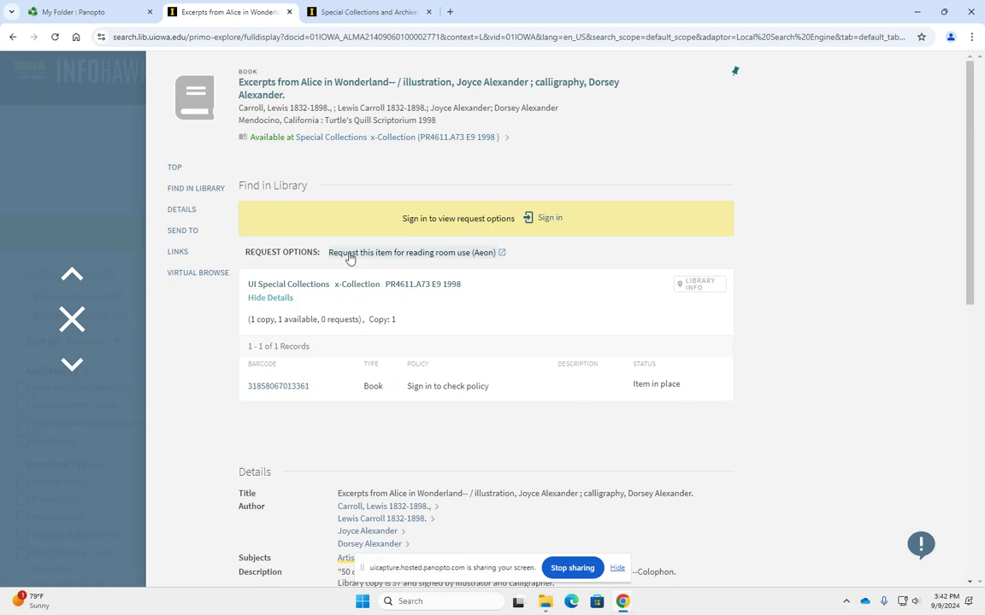
pyautogui.click(469, 256)
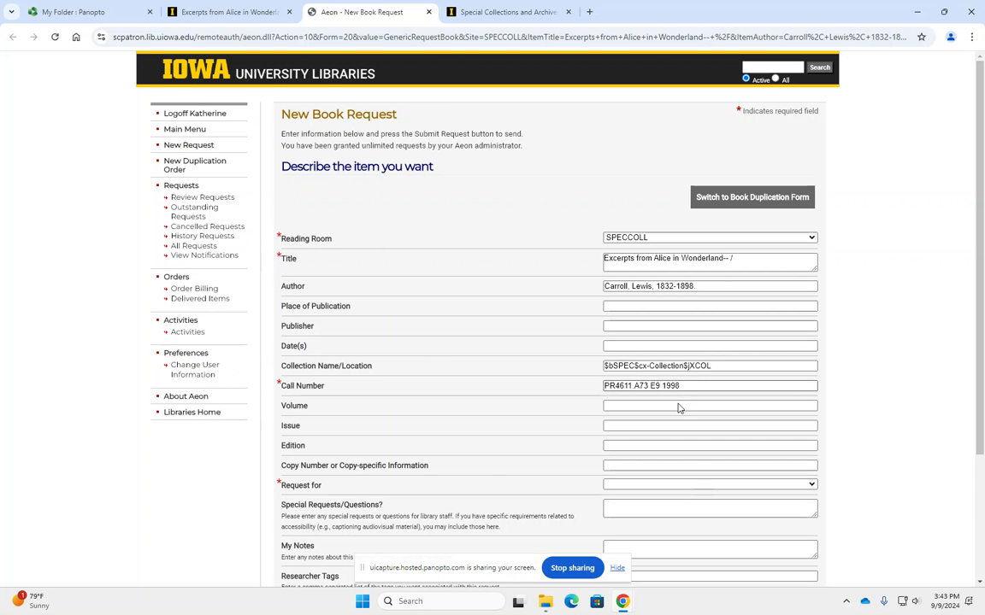
# Choose the requester's name in the book request's Request for field and set the planned visit date to 09/09/2024.
pyautogui.scroll(-2, 290, 394)
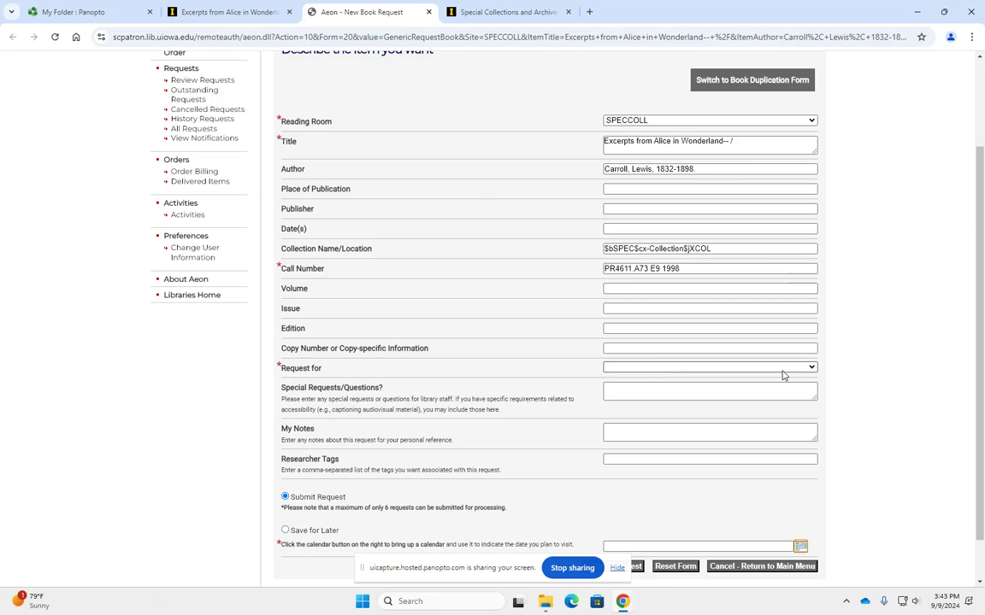
pyautogui.click(811, 367)
pyautogui.click(642, 395)
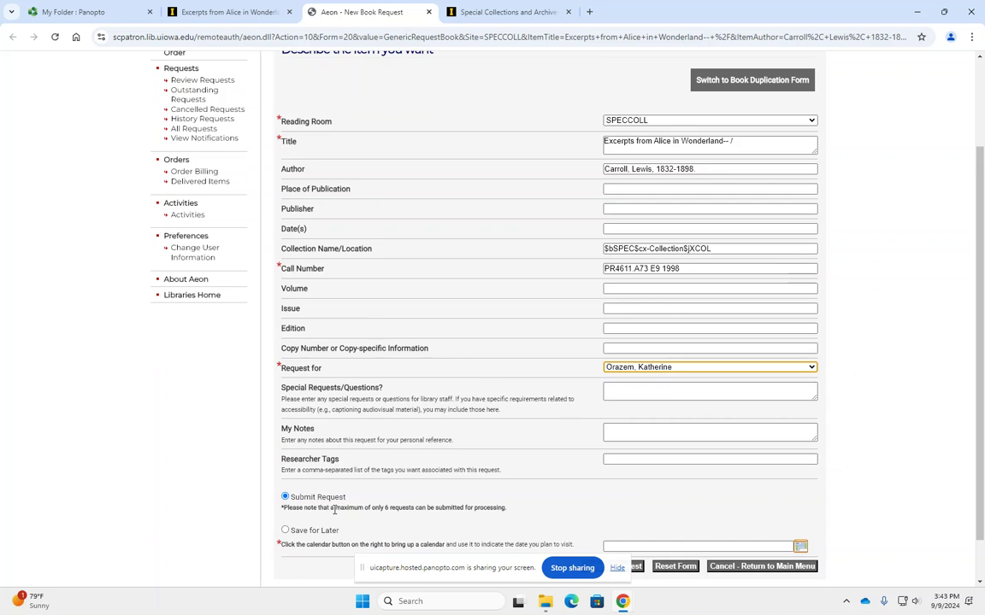
pyautogui.scroll(-1, 341, 513)
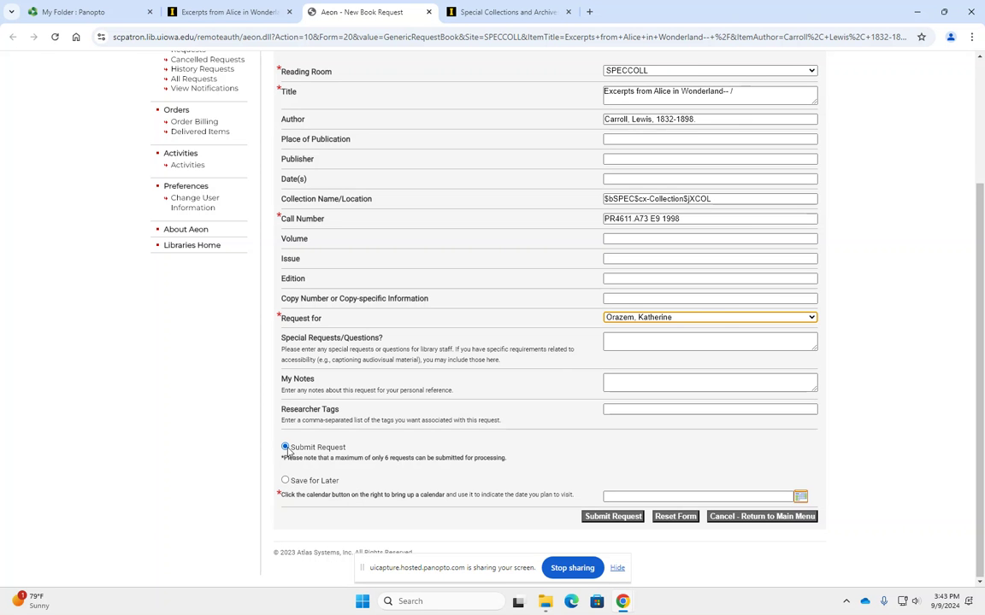
pyautogui.click(800, 496)
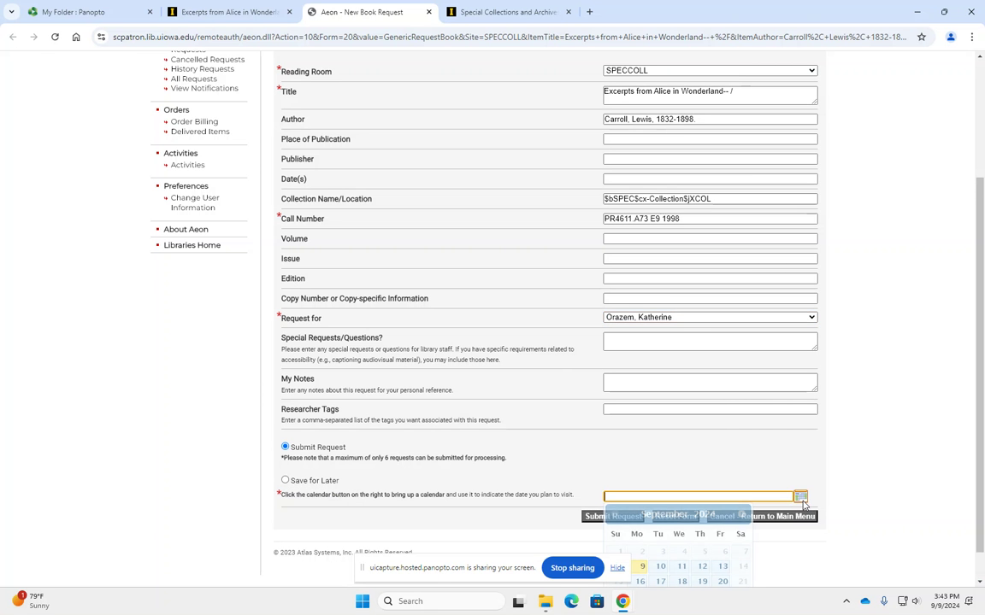
pyautogui.click(639, 565)
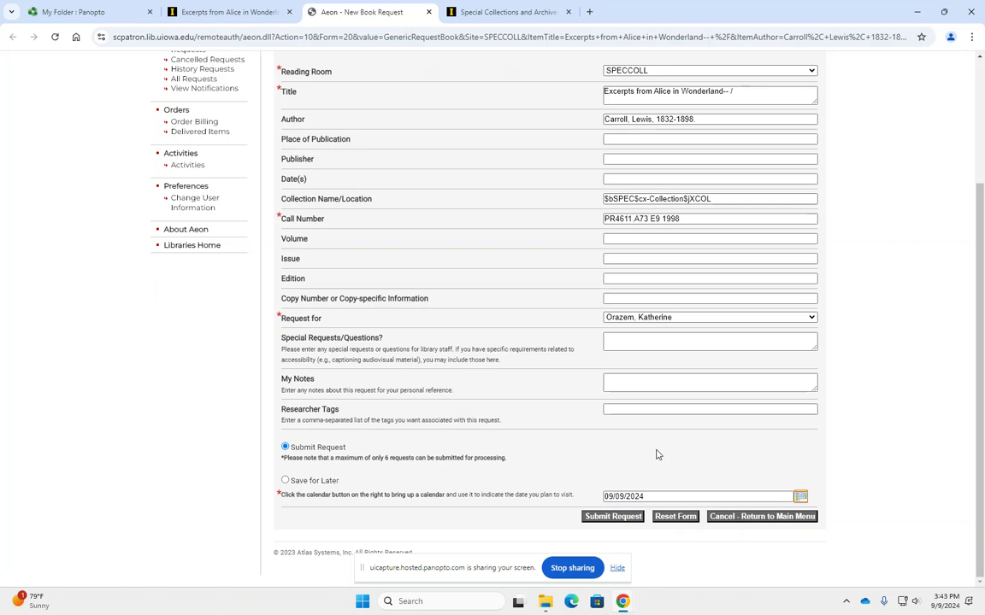
# Try the Save for Later option, set the book request back to Submit Request, and send it.
pyautogui.click(284, 480)
pyautogui.click(285, 447)
pyautogui.click(612, 517)
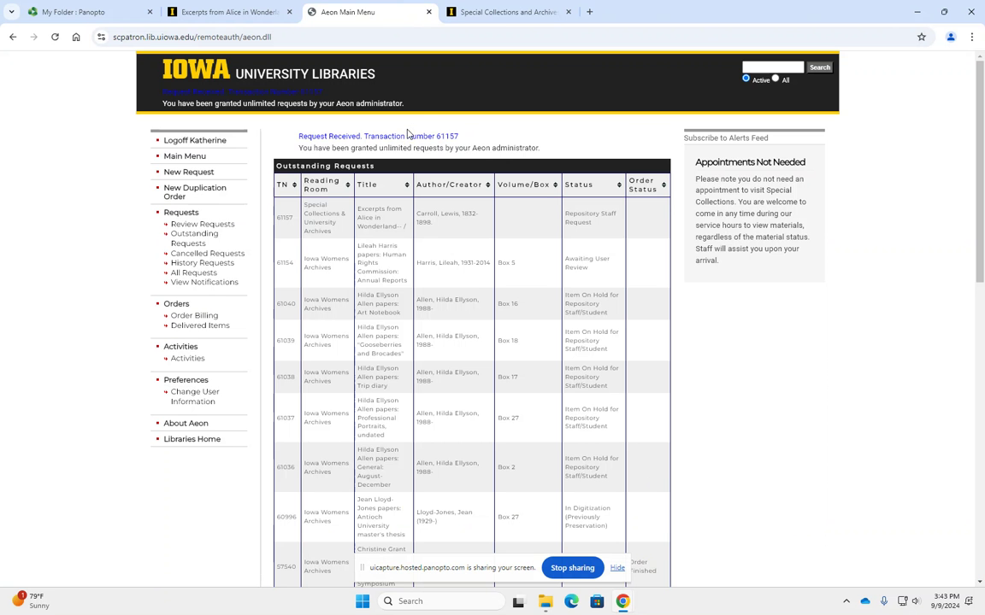
# Return to the InfoHawk+ catalog, close the Alice in Wonderland record, and run a new search for "more strong-minded women".
pyautogui.click(238, 12)
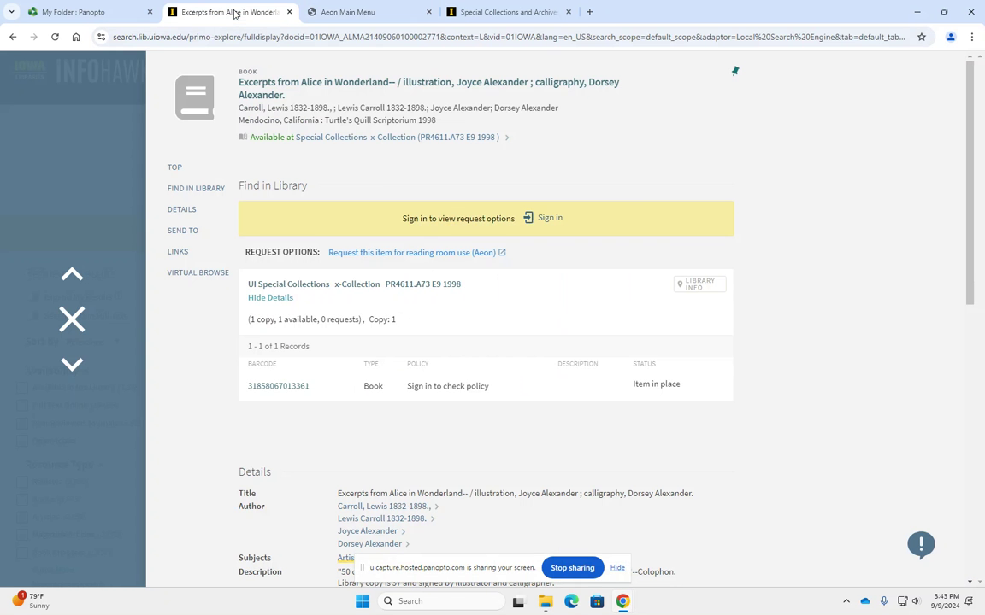
pyautogui.click(81, 318)
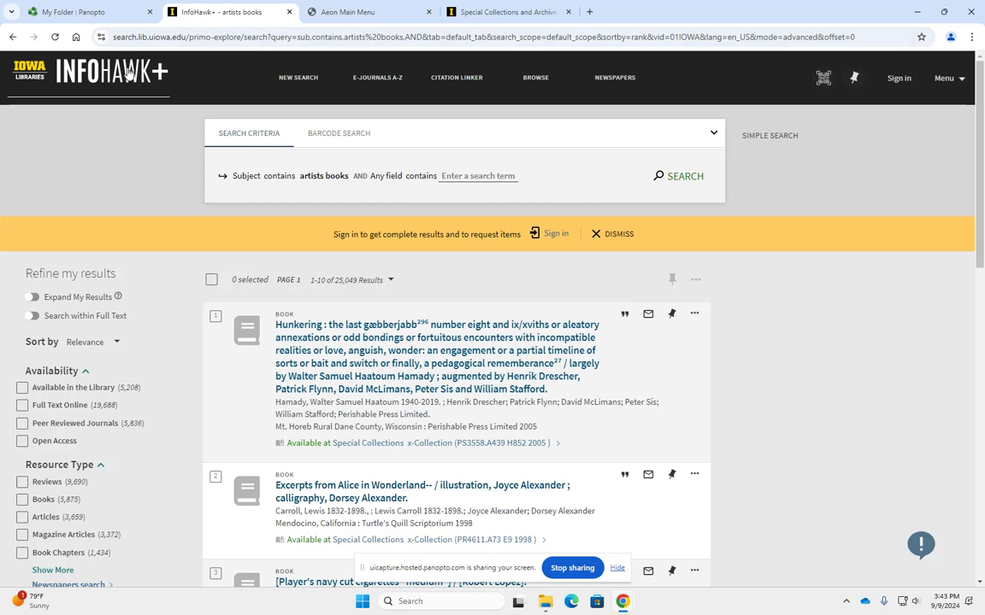
pyautogui.click(288, 78)
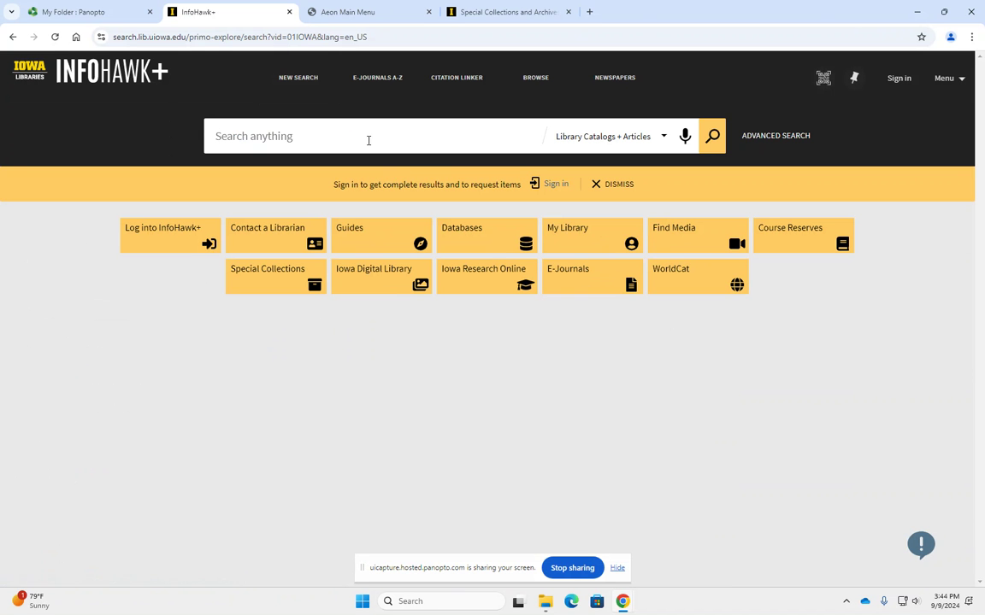
pyautogui.write('more strong-minded women')
pyautogui.press('Return')
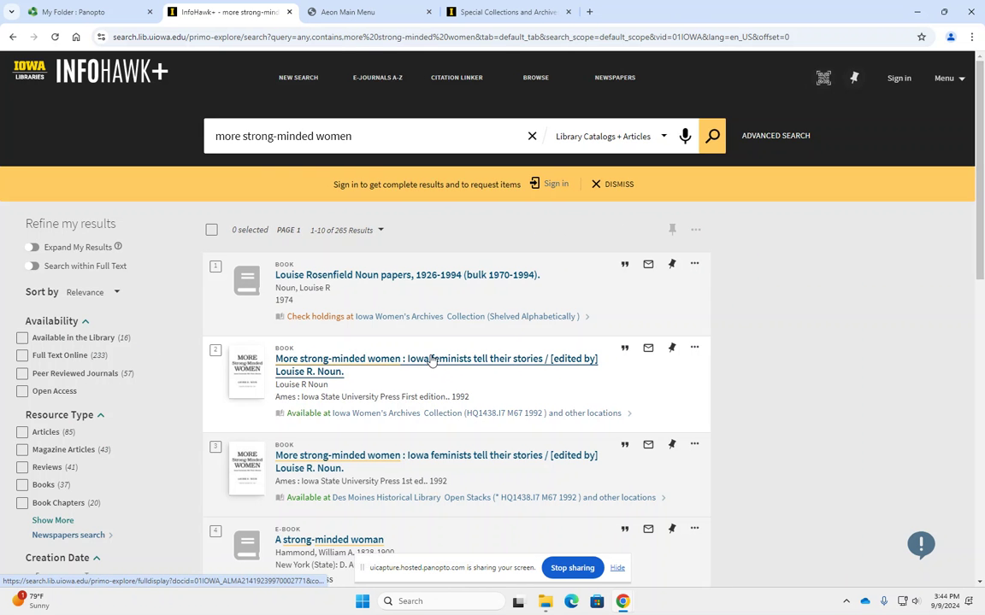
# Open the 1992 first edition of "More strong-minded women", select an Iowa Women's Archives copy, and start its Aeon reading room request.
pyautogui.click(432, 361)
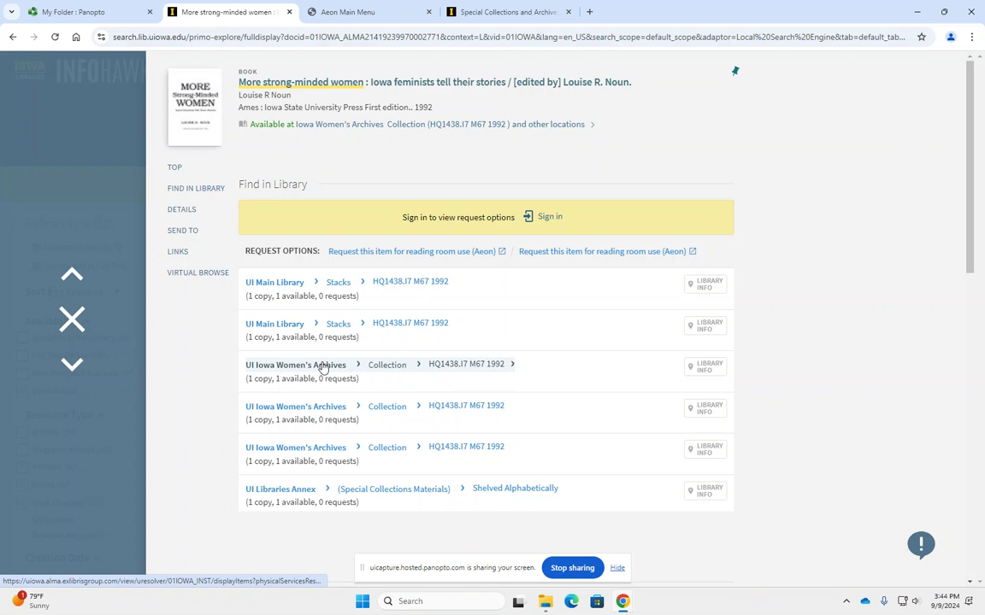
pyautogui.click(355, 367)
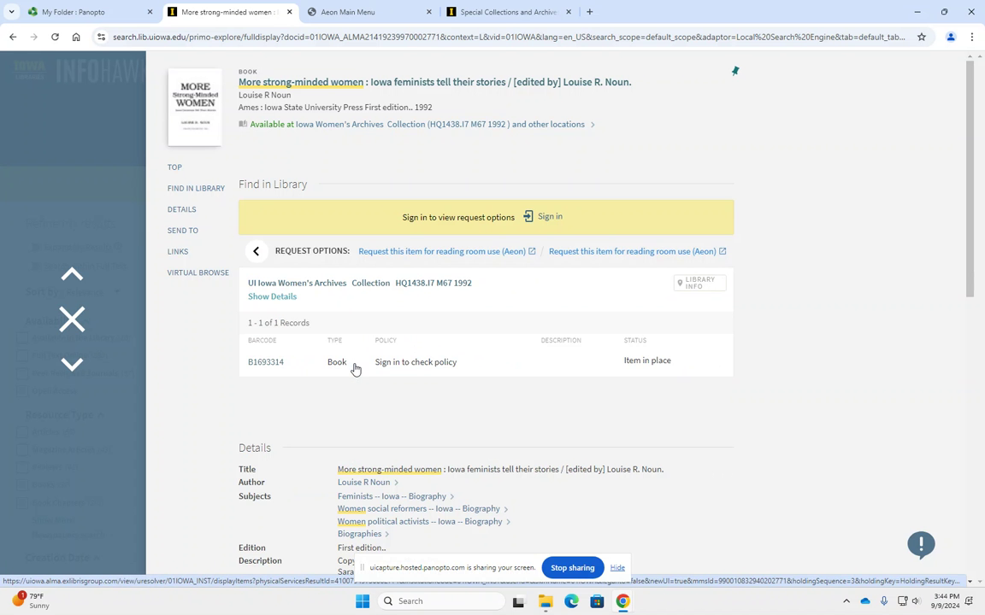
pyautogui.click(438, 253)
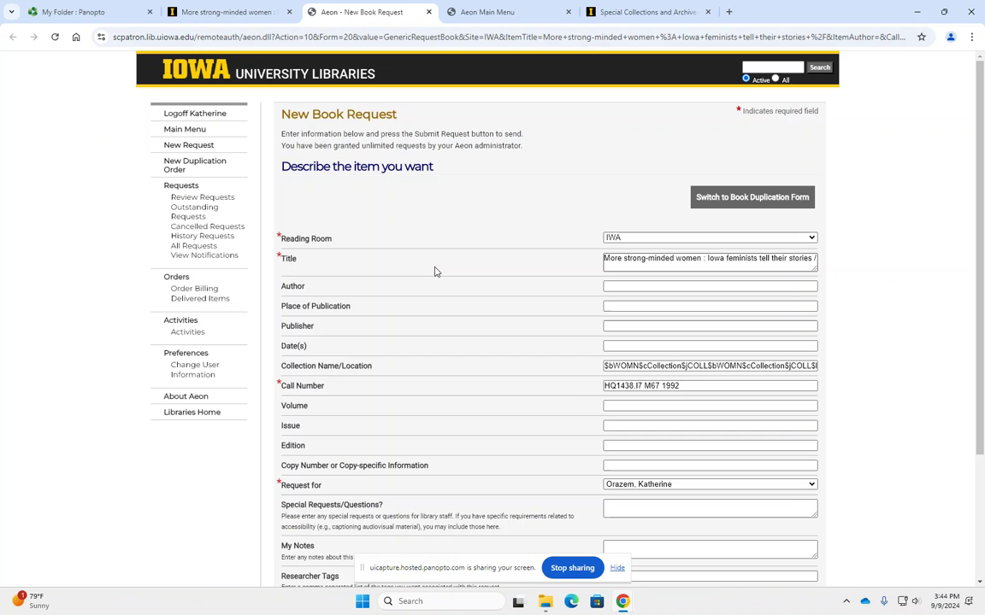